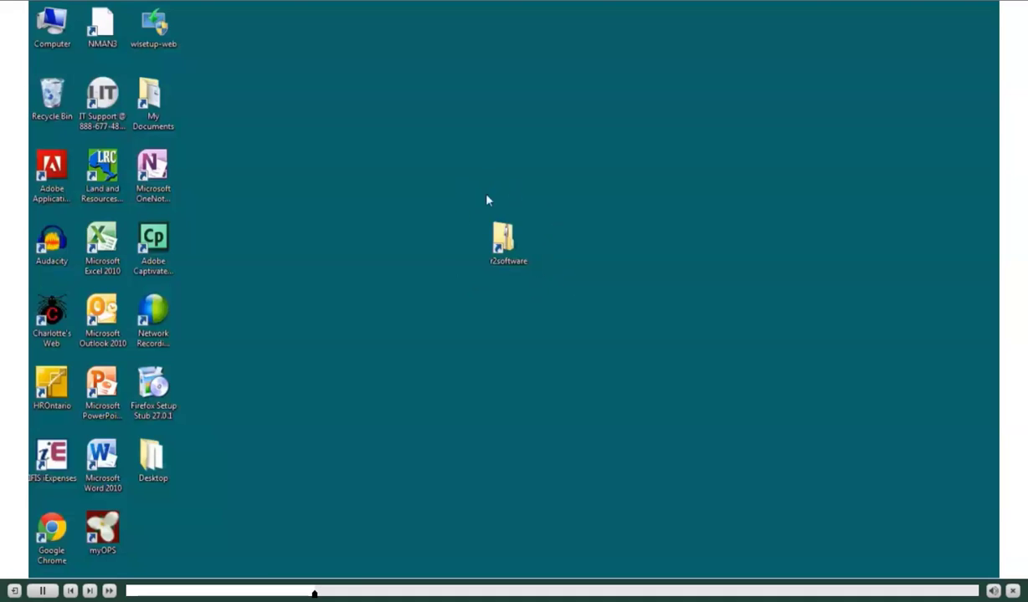
Step: Extract the r2software archive into a new folder named RUSLE2ON in Downloads
{"action": "left_click", "coordinate": [507, 242]}
{"action": "right_click", "coordinate": [524, 253]}
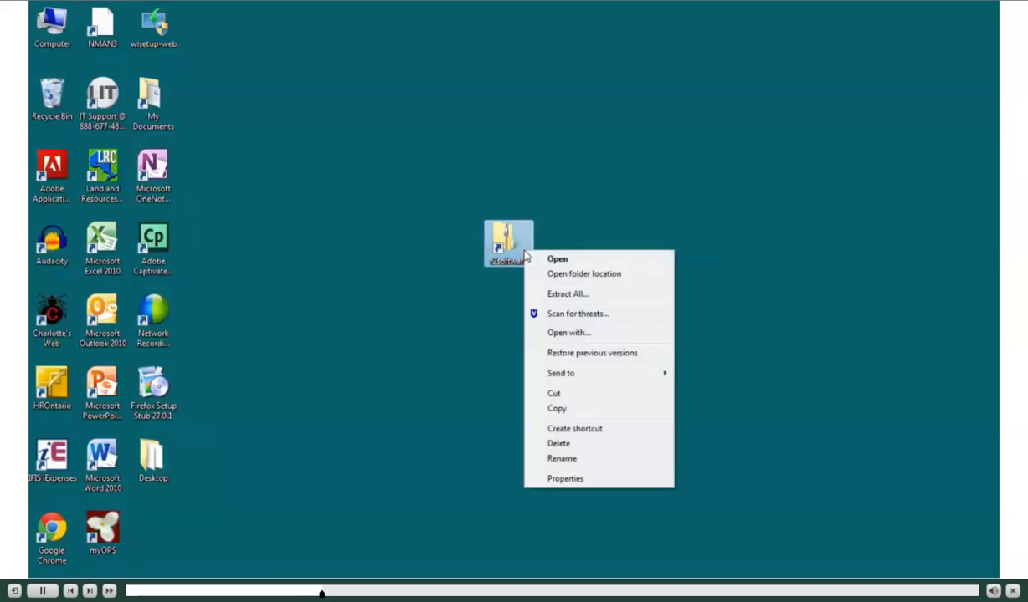
{"action": "left_click", "coordinate": [607, 294]}
{"action": "left_click_drag", "start_coordinate": [485, 239], "coordinate": [449, 243]}
{"action": "type", "text": "RUSLE2ON"}
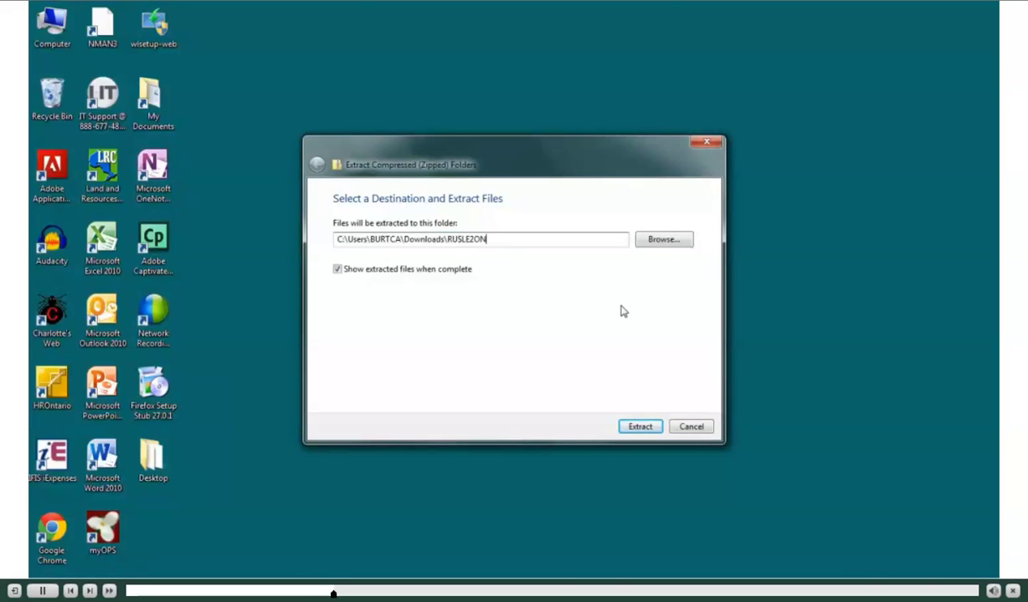
{"action": "key", "text": "shift+Left"}
{"action": "key", "text": "shift+Left"}
{"action": "key", "text": "shift+Left"}
{"action": "key", "text": "shift+Left"}
{"action": "key", "text": "shift+Left"}
{"action": "key", "text": "shift+Left"}
{"action": "key", "text": "shift+Left"}
{"action": "key", "text": "shift+Left"}
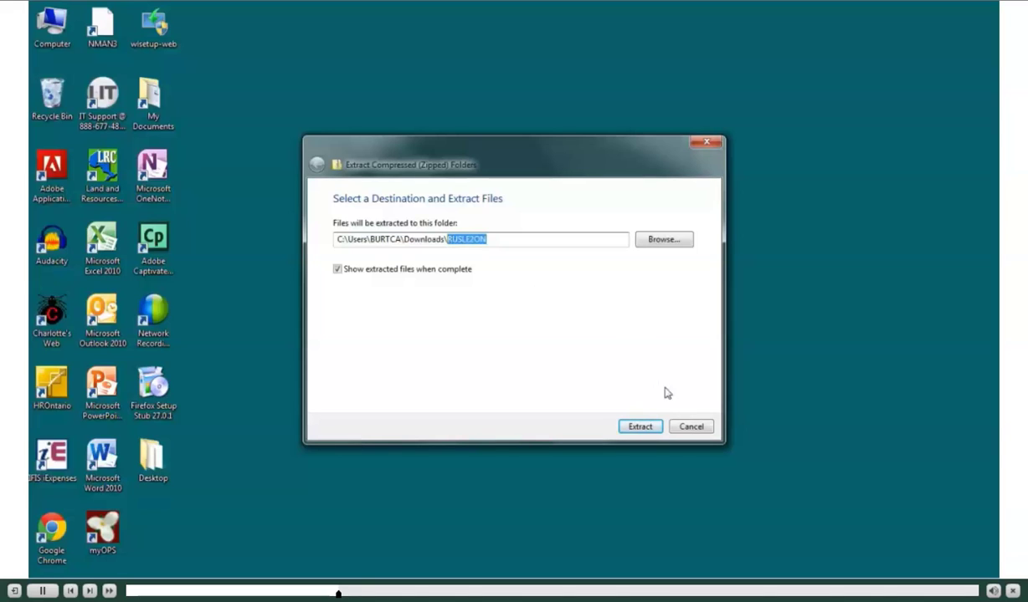
{"action": "left_click", "coordinate": [640, 427]}
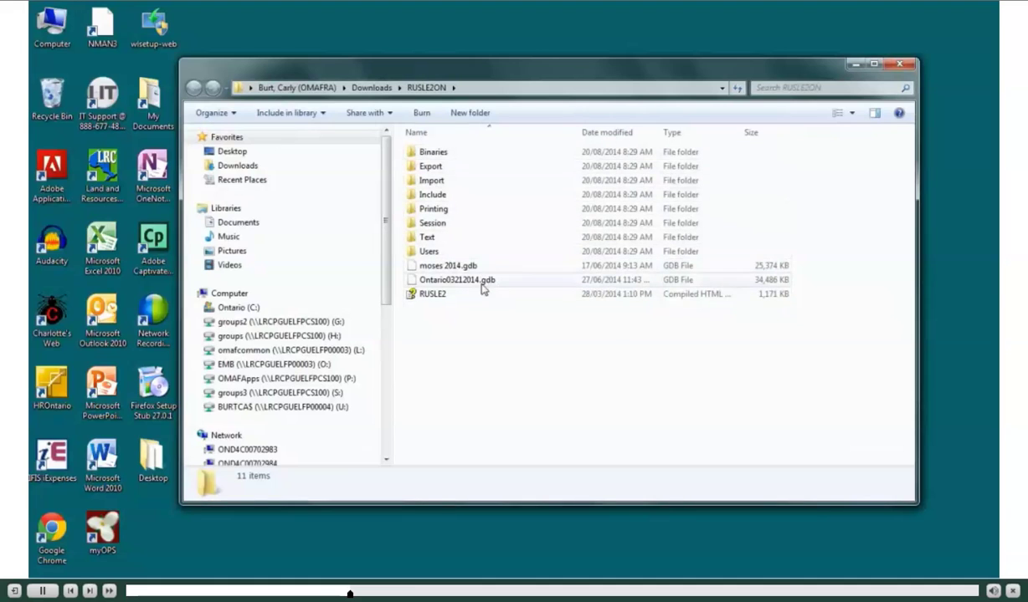
Step: Create a shortcut to Rusle2 from the Binaries folder on the desktop, then close Explorer
{"action": "left_click", "coordinate": [487, 157]}
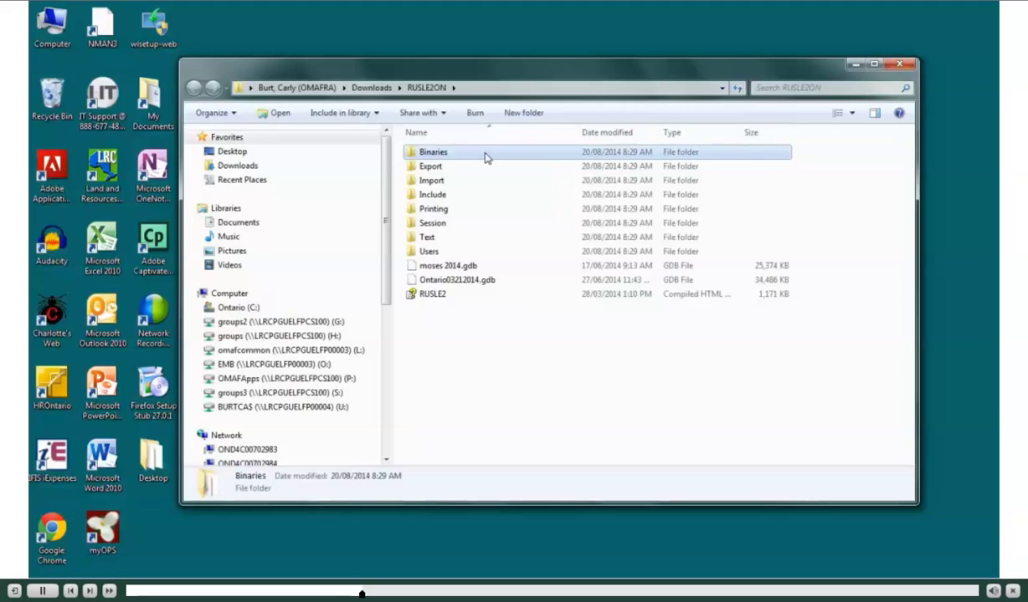
{"action": "double_click", "coordinate": [485, 157]}
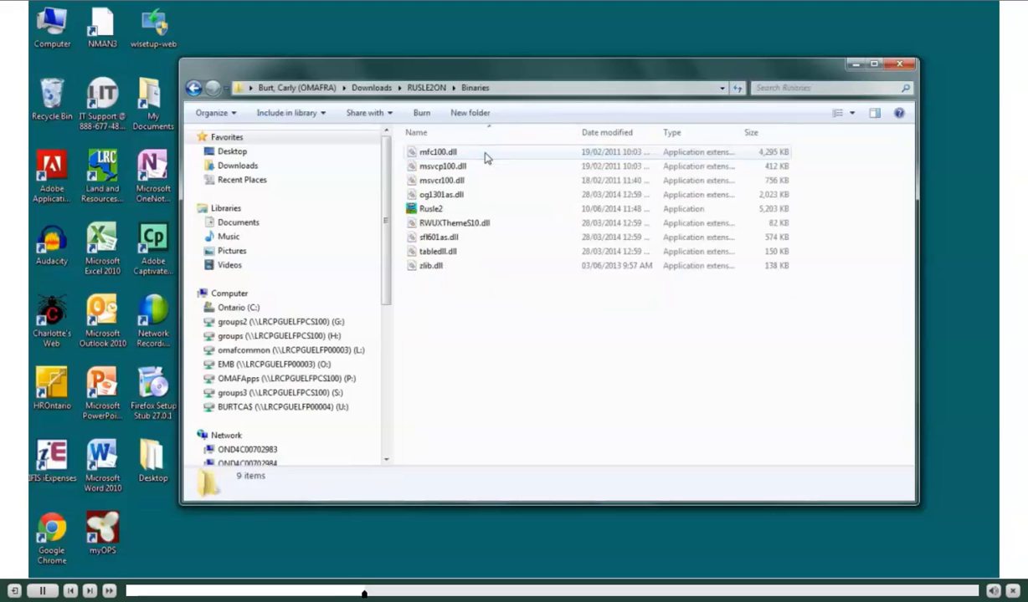
{"action": "left_click", "coordinate": [468, 214]}
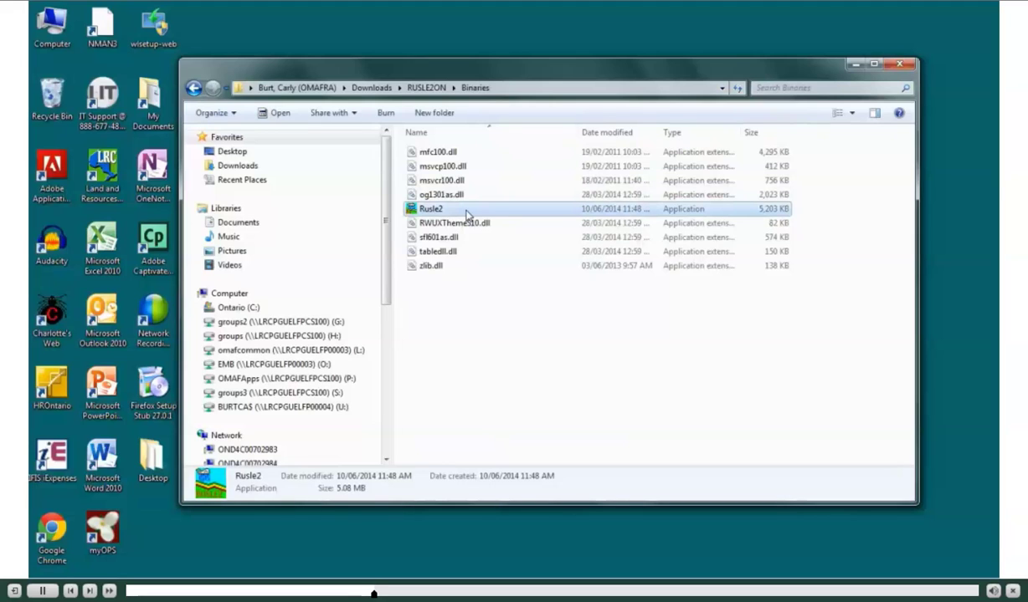
{"action": "right_click", "coordinate": [466, 215]}
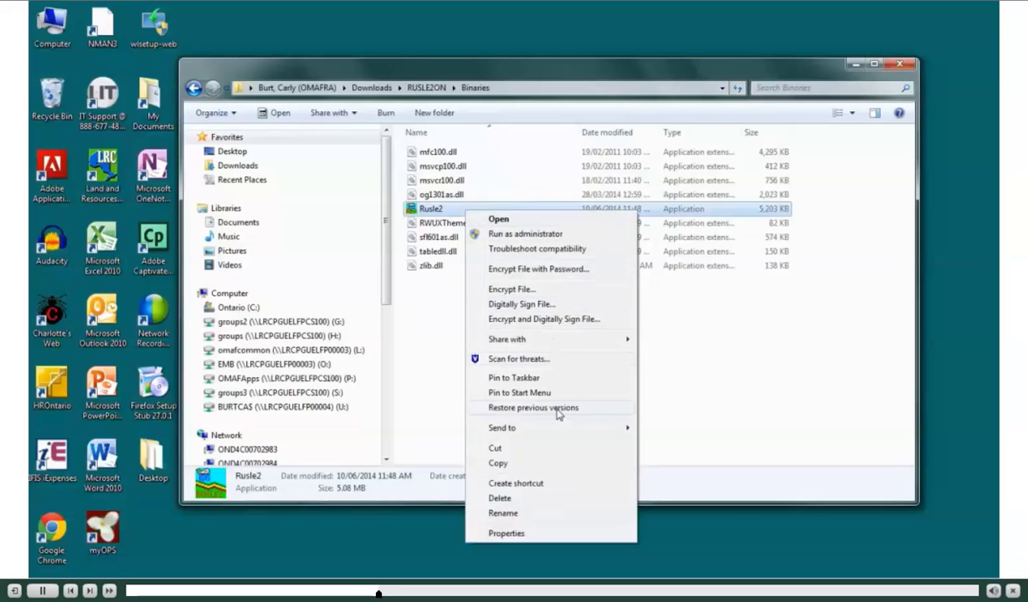
{"action": "left_click", "coordinate": [563, 485]}
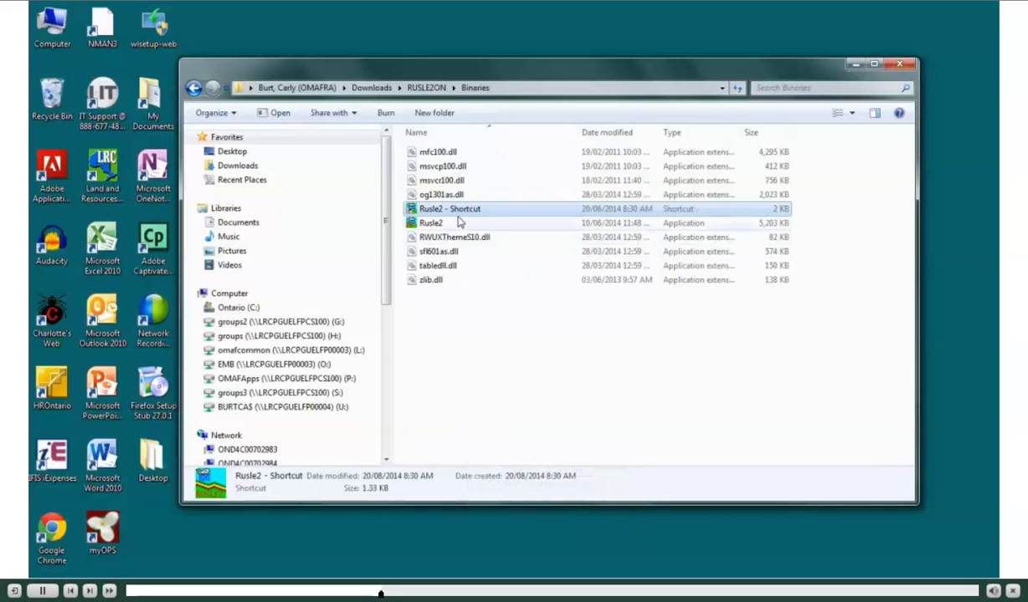
{"action": "left_click_drag", "start_coordinate": [464, 216], "coordinate": [147, 524]}
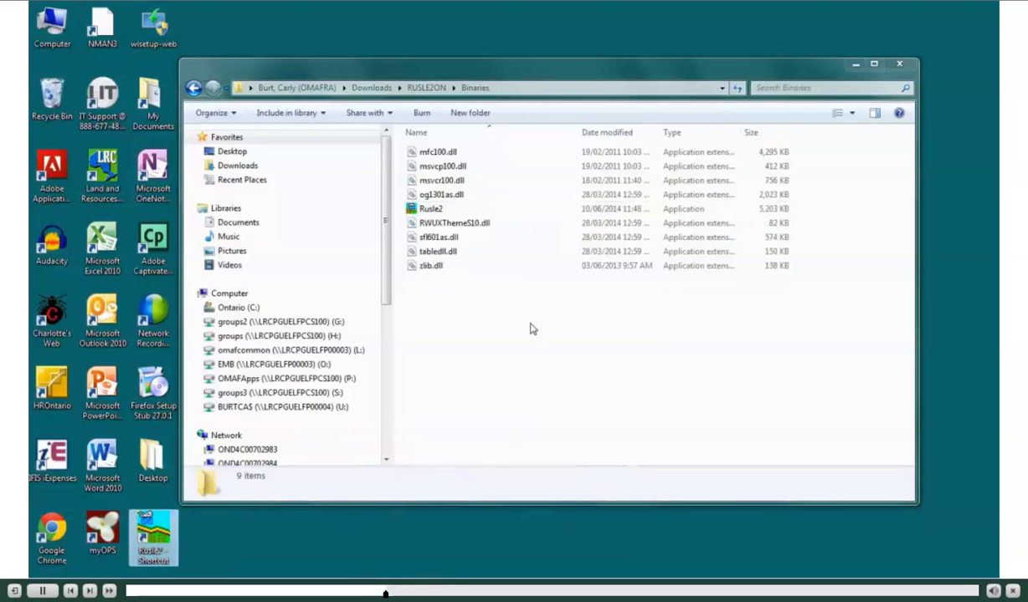
{"action": "left_click", "coordinate": [855, 64]}
Step: Launch RUSLE2 from the desktop shortcut and pick Profile with the OMAFRA Basic Screen template
{"action": "left_click", "coordinate": [164, 527]}
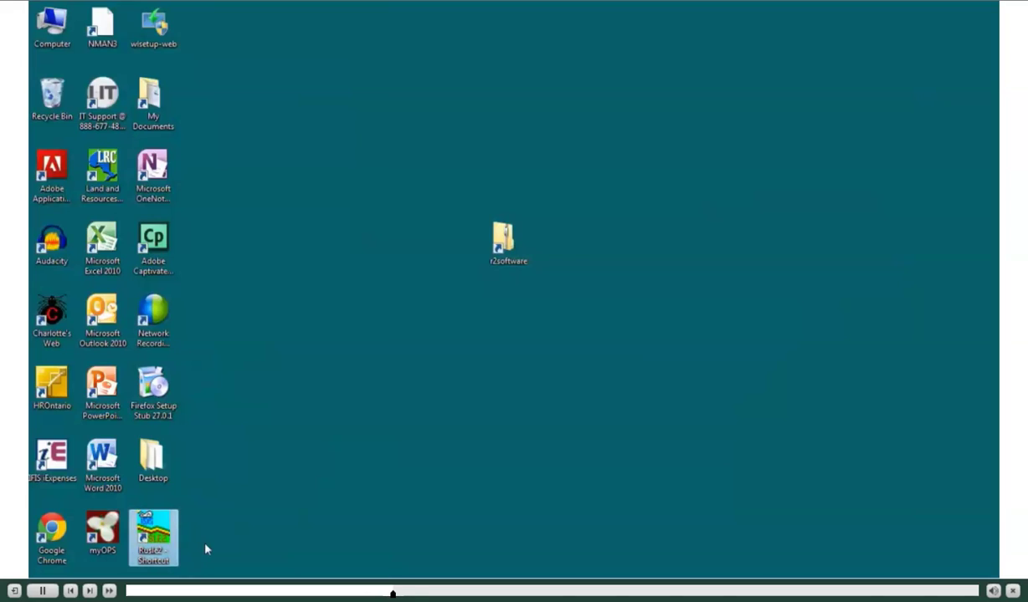
{"action": "key", "text": "Return"}
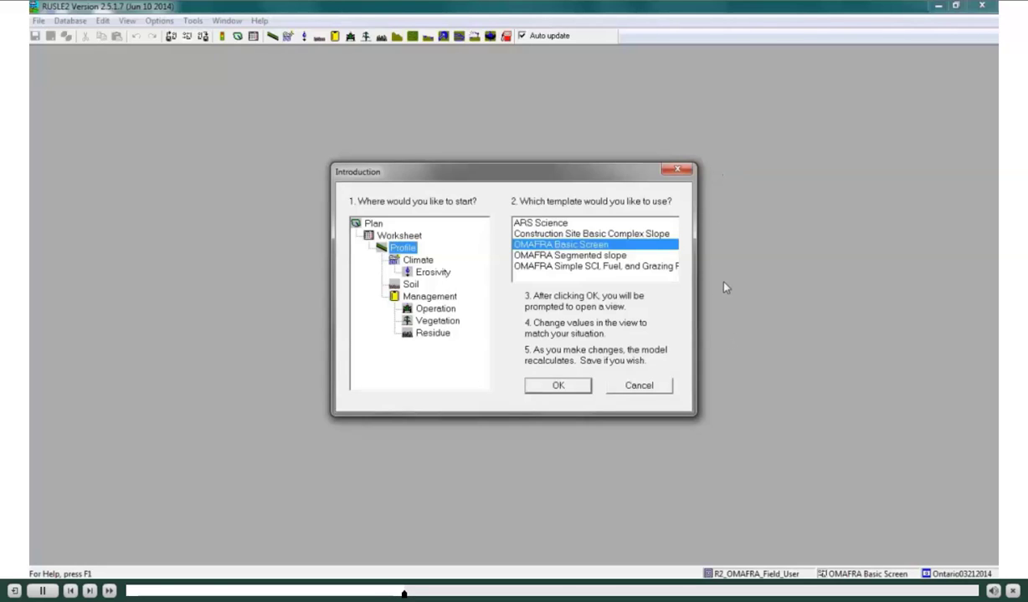
{"action": "left_click", "coordinate": [678, 170]}
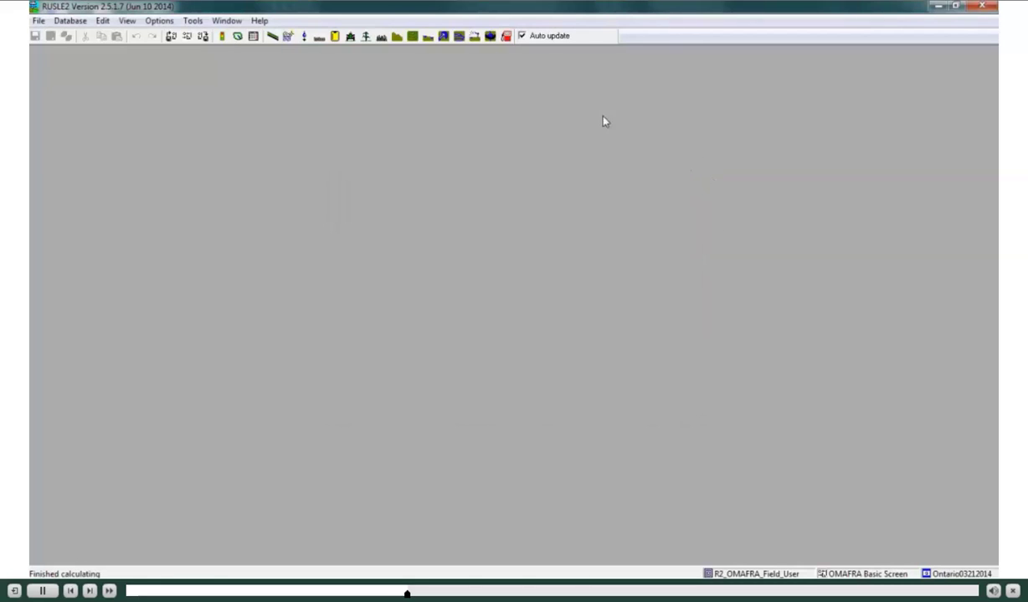
{"action": "left_click", "coordinate": [270, 22]}
{"action": "left_click", "coordinate": [359, 38]}
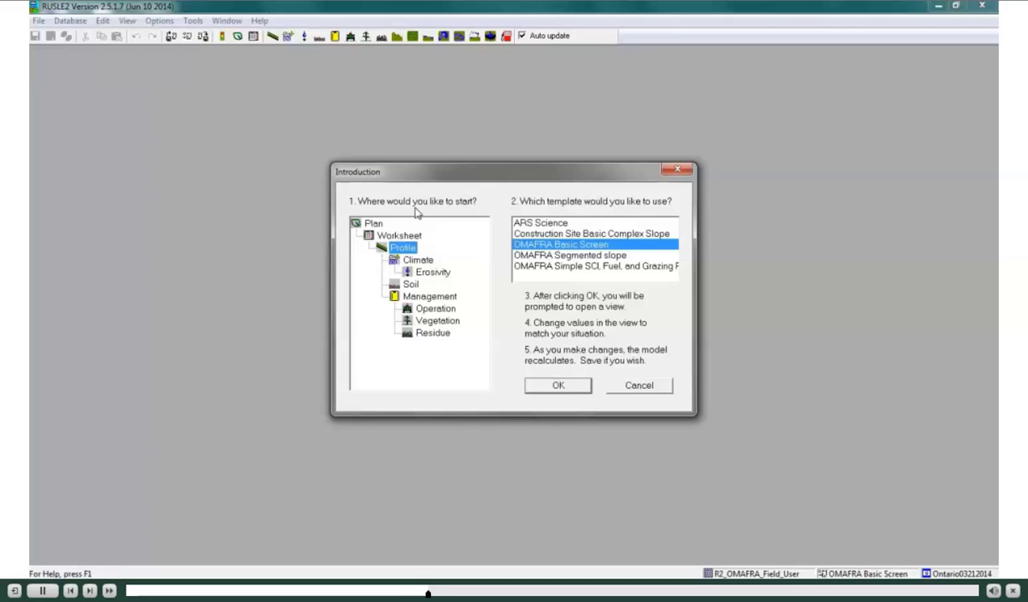
{"action": "left_click", "coordinate": [414, 249]}
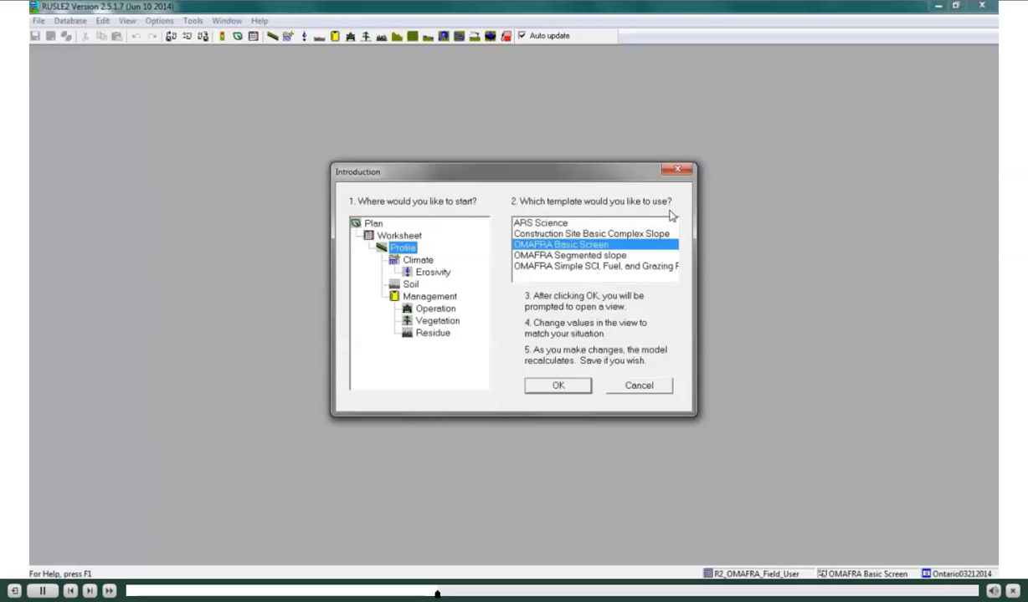
{"action": "left_click", "coordinate": [602, 245]}
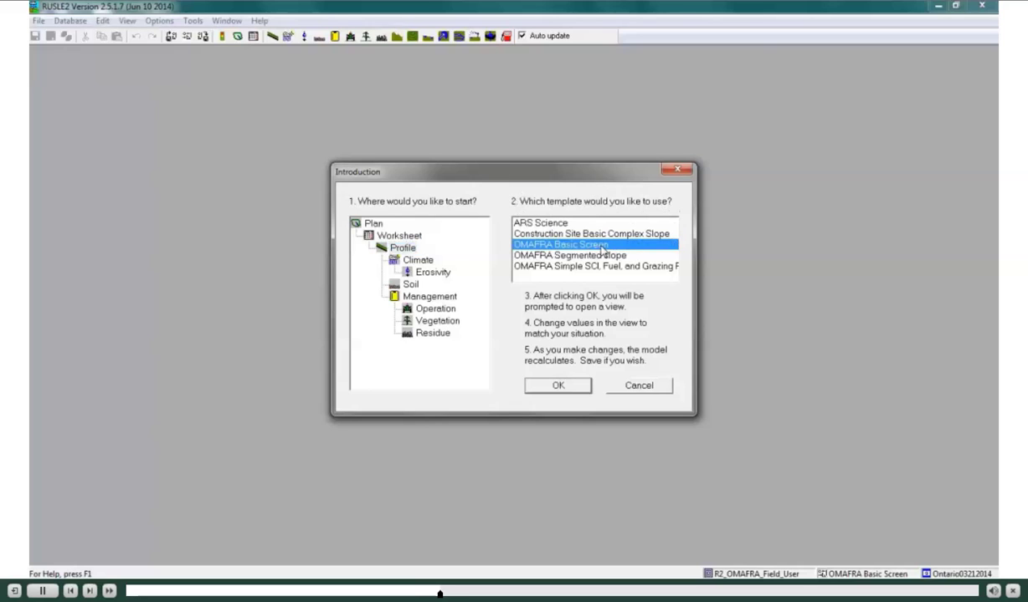
Step: Confirm the Introduction choices and open the 'default' profile
{"action": "left_click", "coordinate": [580, 391]}
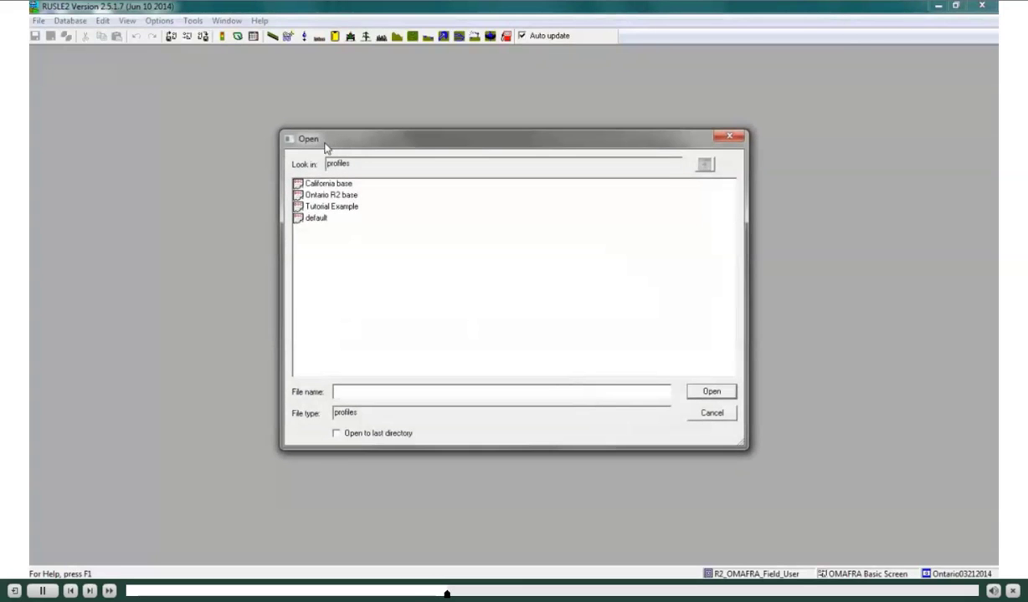
{"action": "left_click", "coordinate": [316, 219]}
{"action": "left_click", "coordinate": [723, 396]}
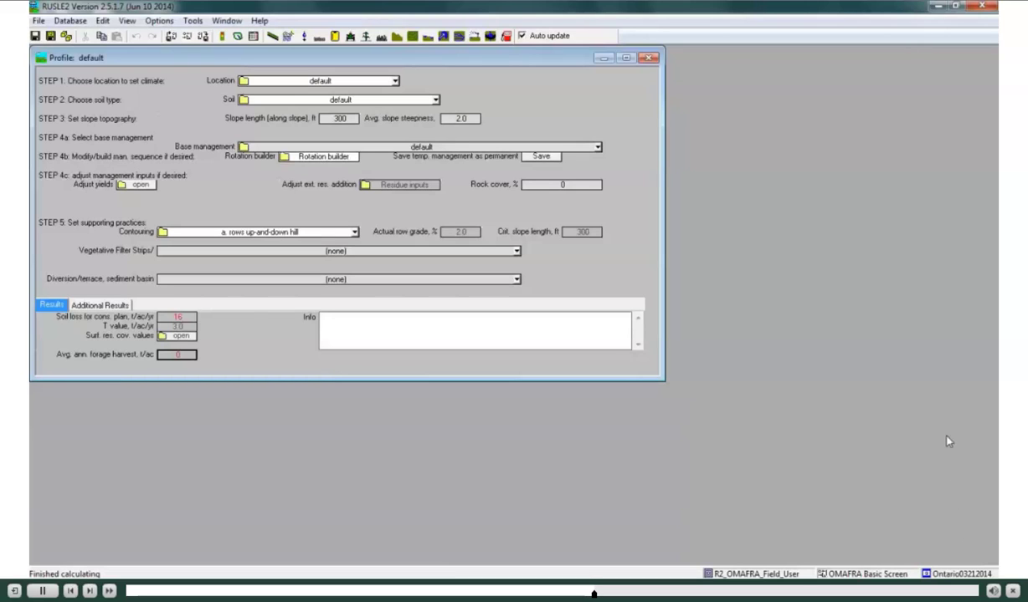
Step: Close the default profile and switch to the Ontario03212014.gdb database as an alternate
{"action": "left_click", "coordinate": [649, 57]}
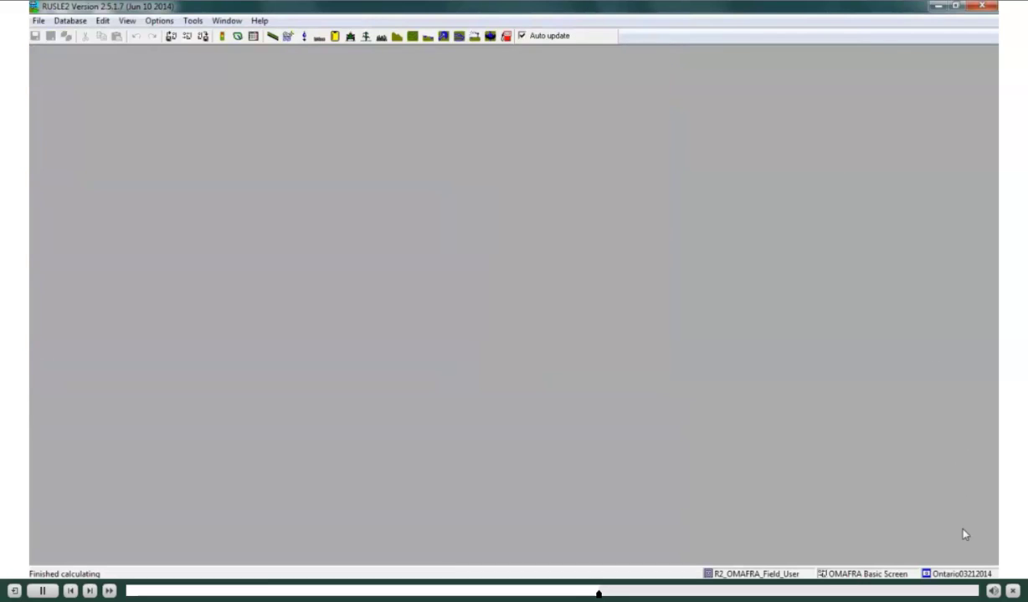
{"action": "right_click", "coordinate": [987, 574]}
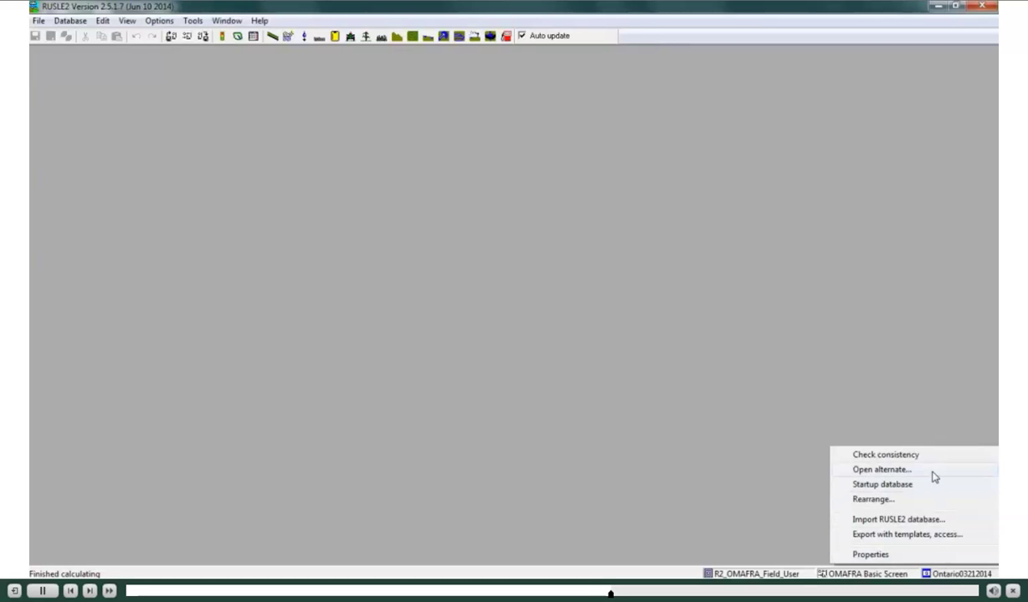
{"action": "left_click", "coordinate": [882, 470]}
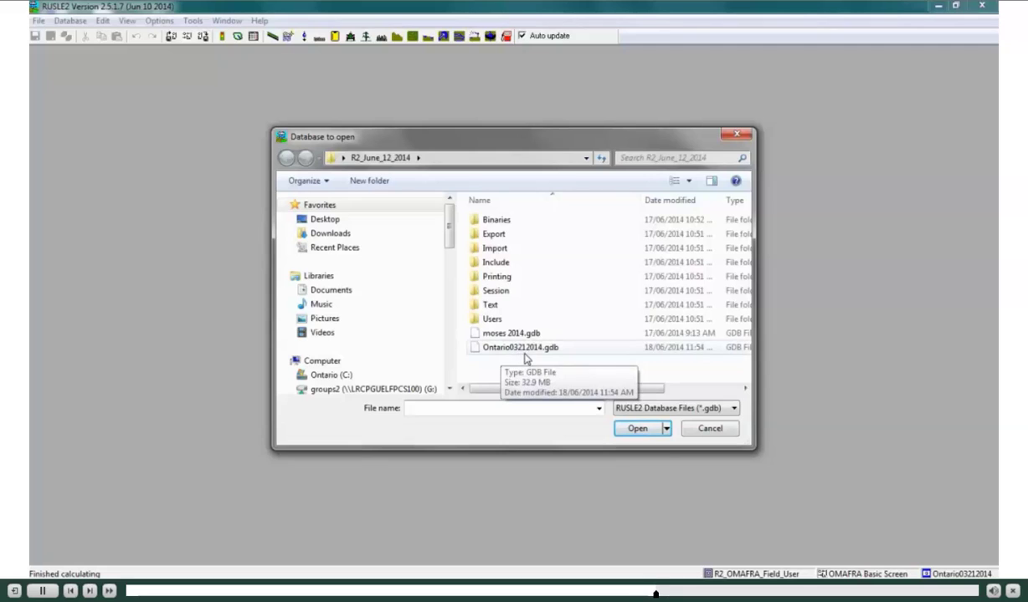
{"action": "left_click", "coordinate": [584, 351]}
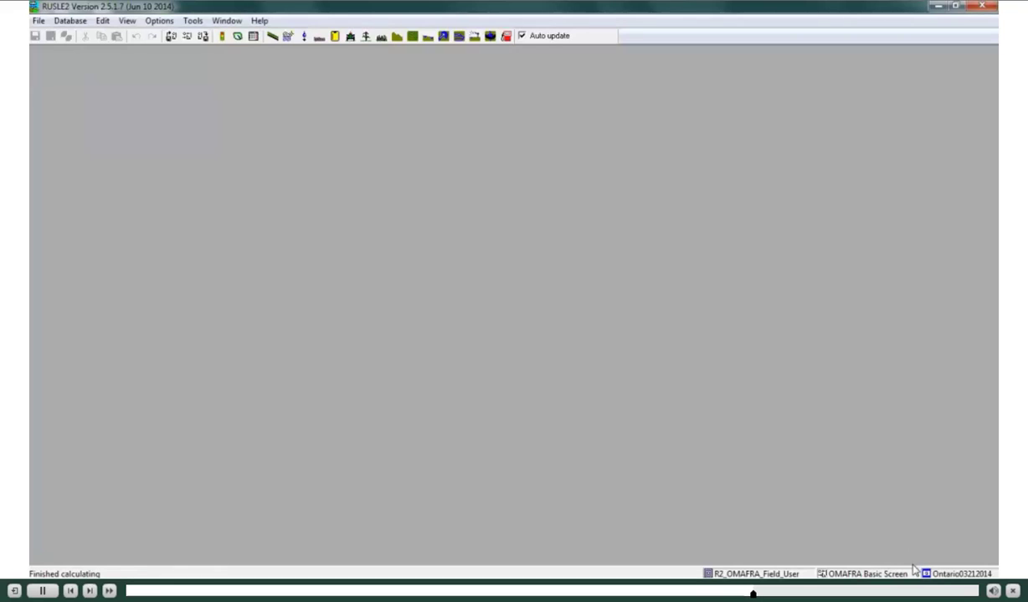
Step: Load OMAFRA Basic Screen as the user template from the status bar's template options
{"action": "right_click", "coordinate": [914, 574]}
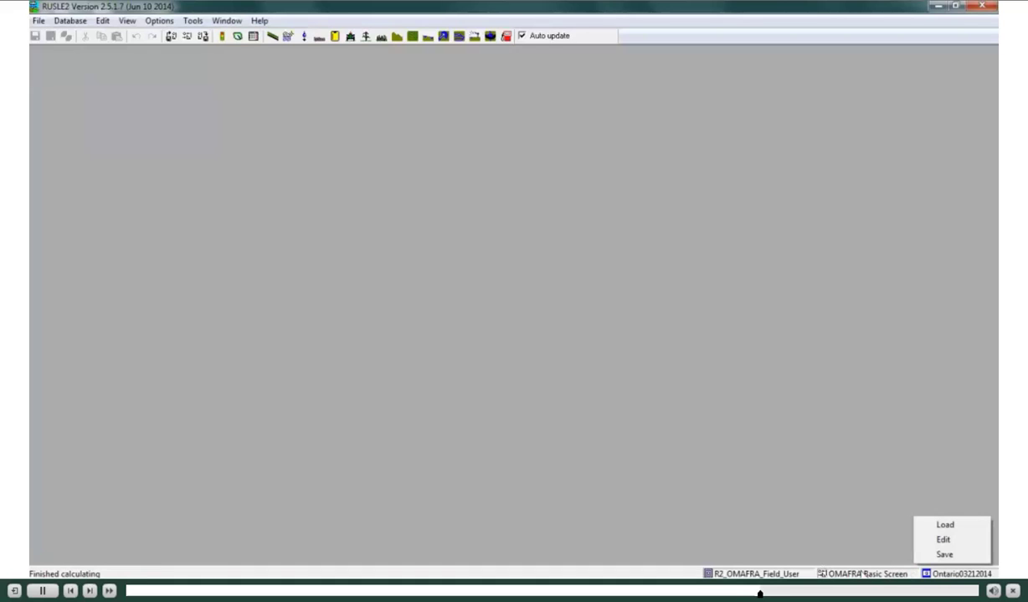
{"action": "left_click", "coordinate": [953, 524]}
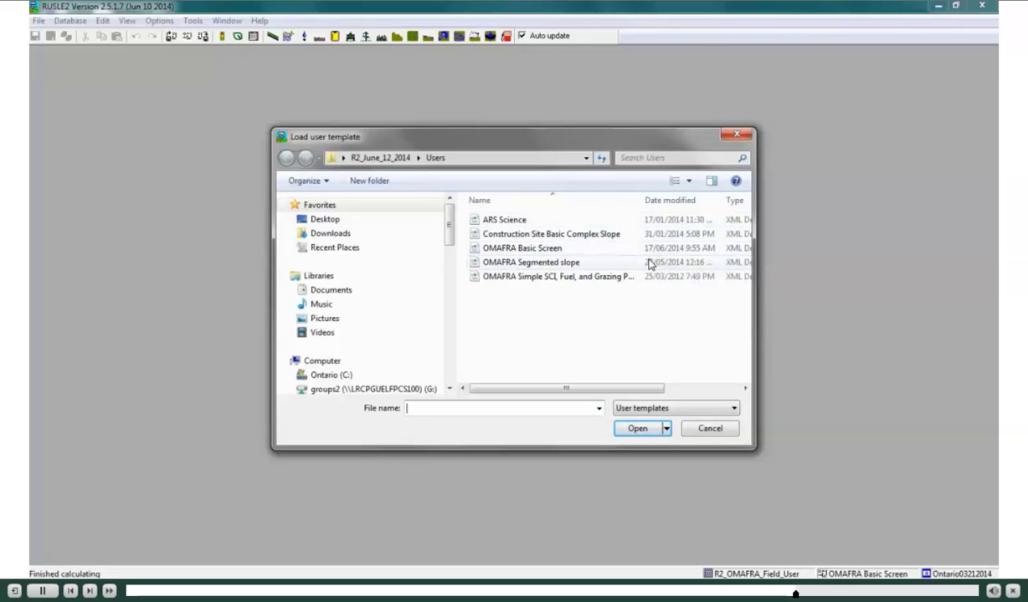
{"action": "left_click", "coordinate": [738, 136]}
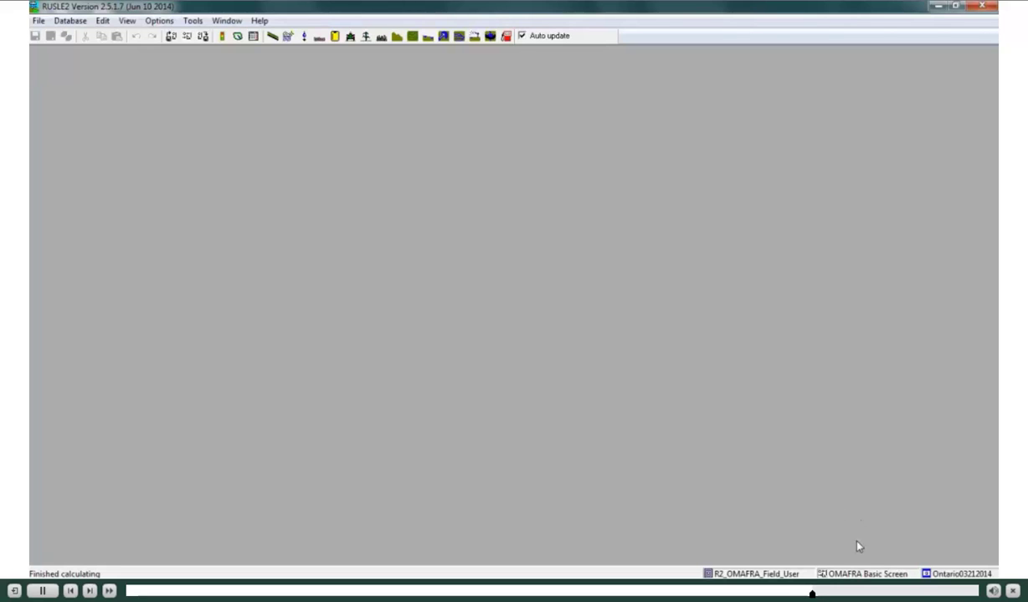
{"action": "right_click", "coordinate": [908, 573]}
{"action": "left_click", "coordinate": [936, 525]}
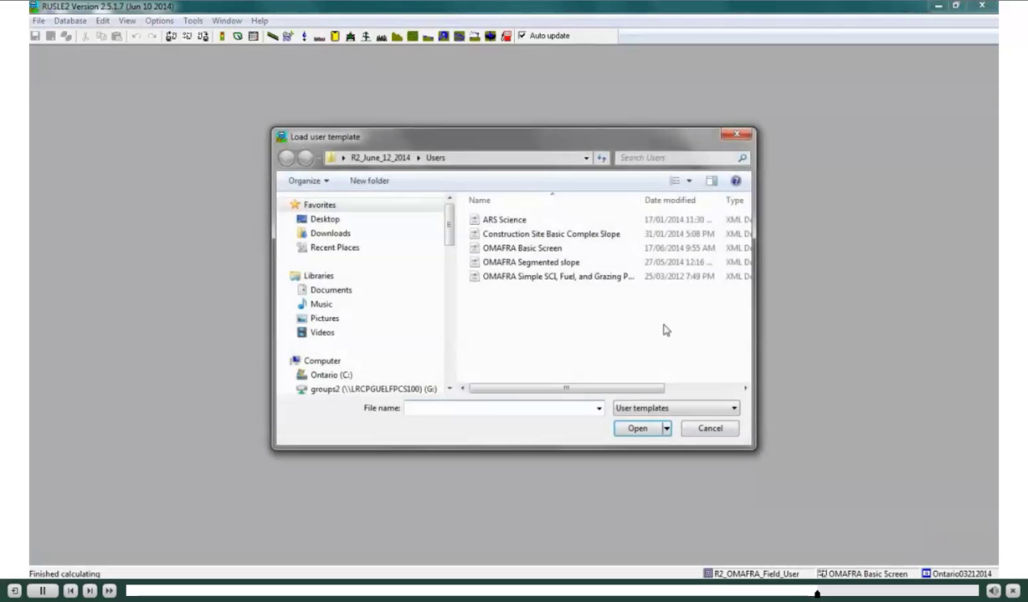
{"action": "left_click", "coordinate": [564, 249]}
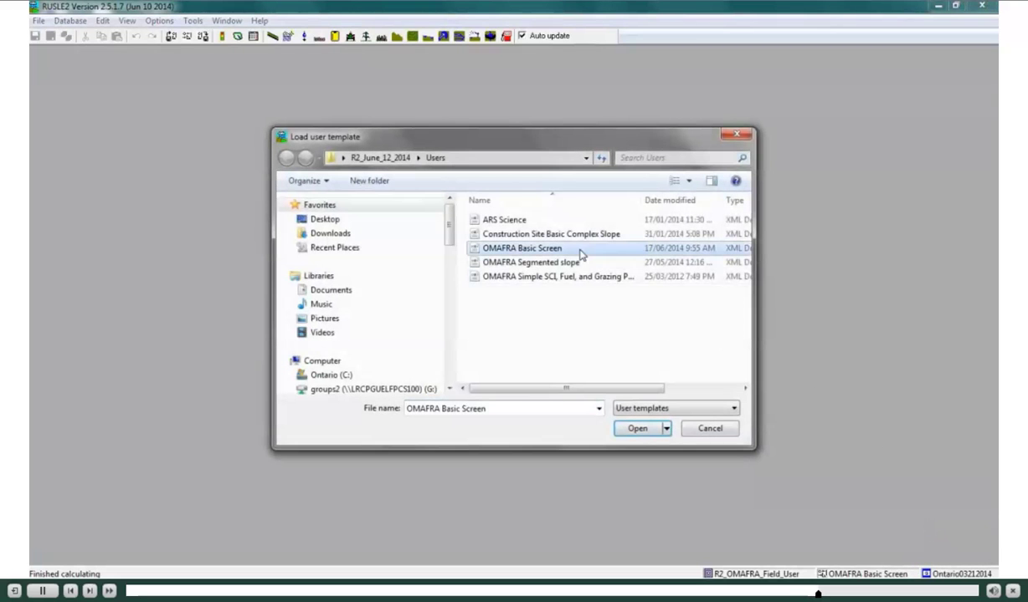
{"action": "left_click", "coordinate": [660, 428]}
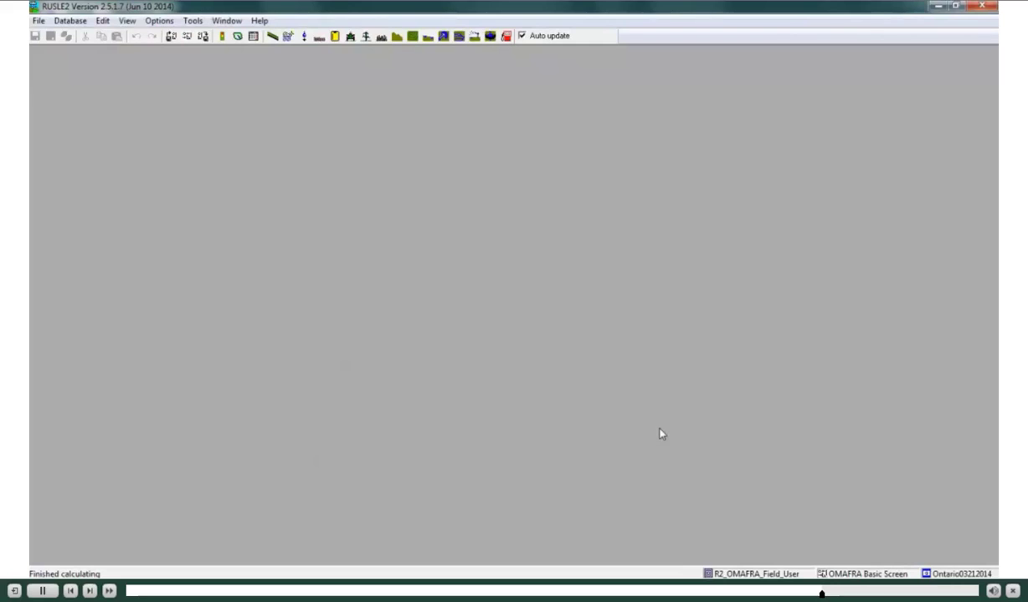